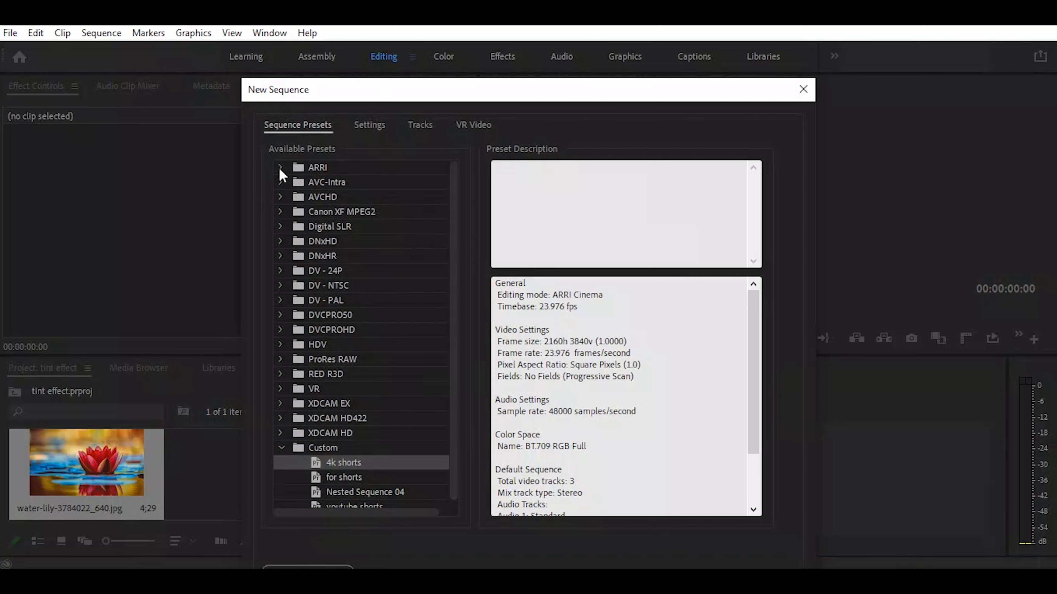
Create a new sequence named Sequence 01 from the ARRI 1080p 23.976 preset.
left_click(297, 183)
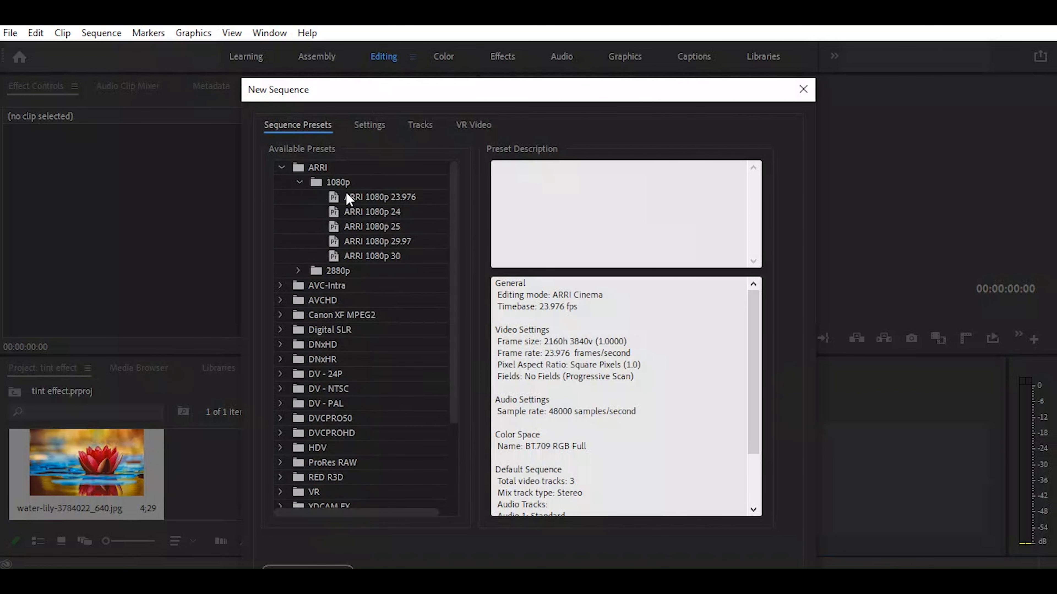
left_click(325, 196)
left_click_drag(437, 96, 260, 26)
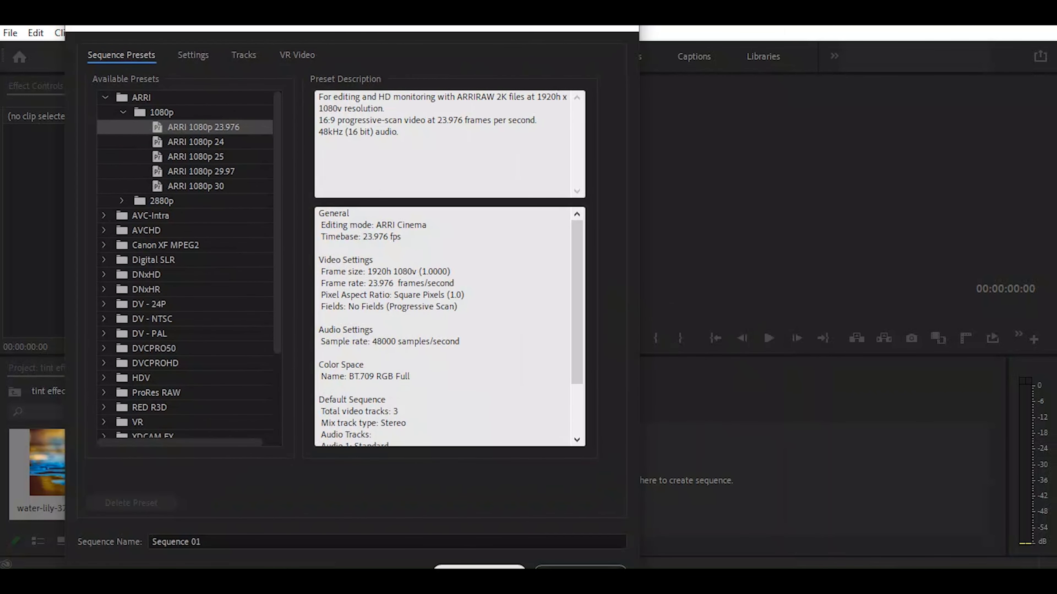
left_click(479, 567)
Place the water-lily image at the start of video track V1 in the new sequence.
left_click_drag(77, 483, 515, 487)
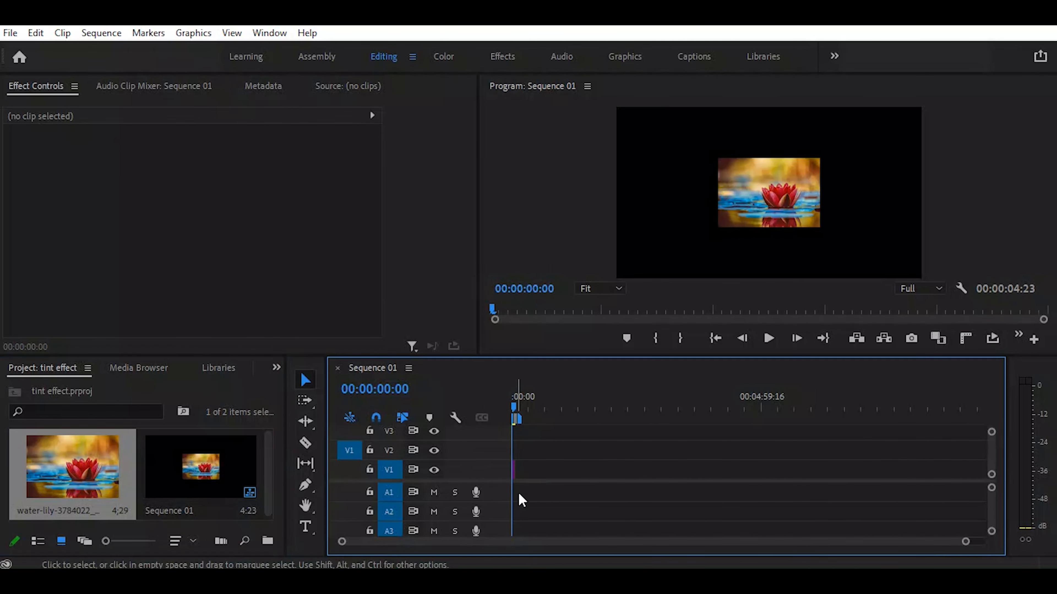
key("=")
key("=")
key("=")
key("=")
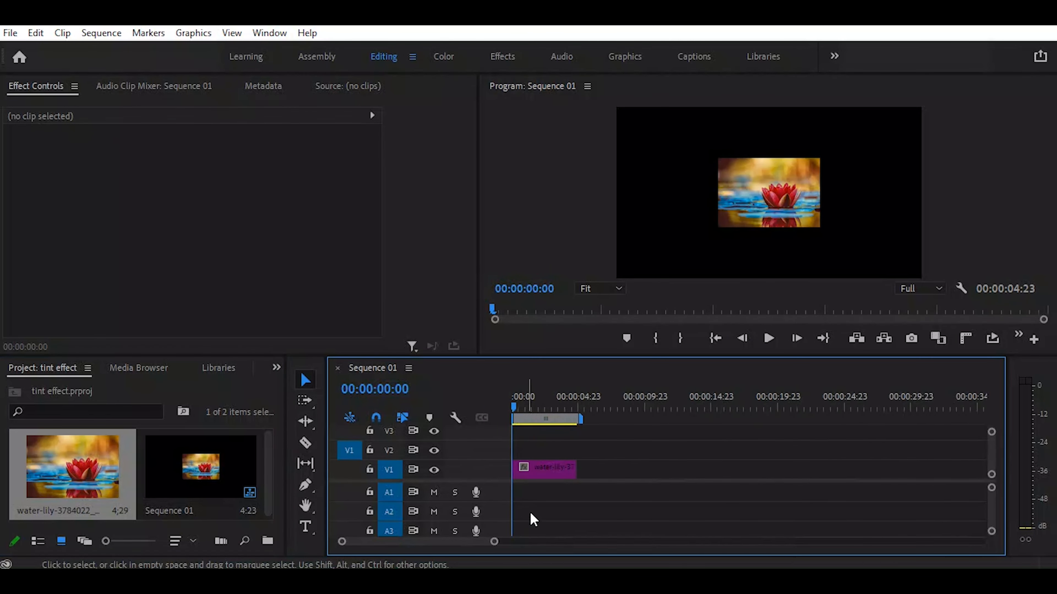
Scale the water-lily clip on V1 to the frame size.
right_click(544, 465)
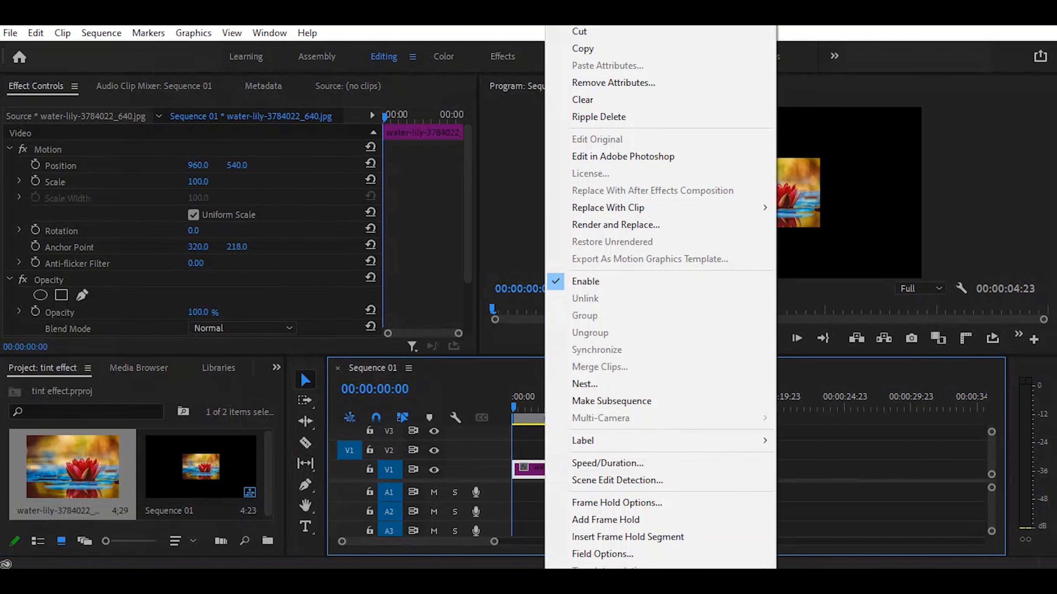
scroll(591, 555, "down", 1)
left_click(591, 555)
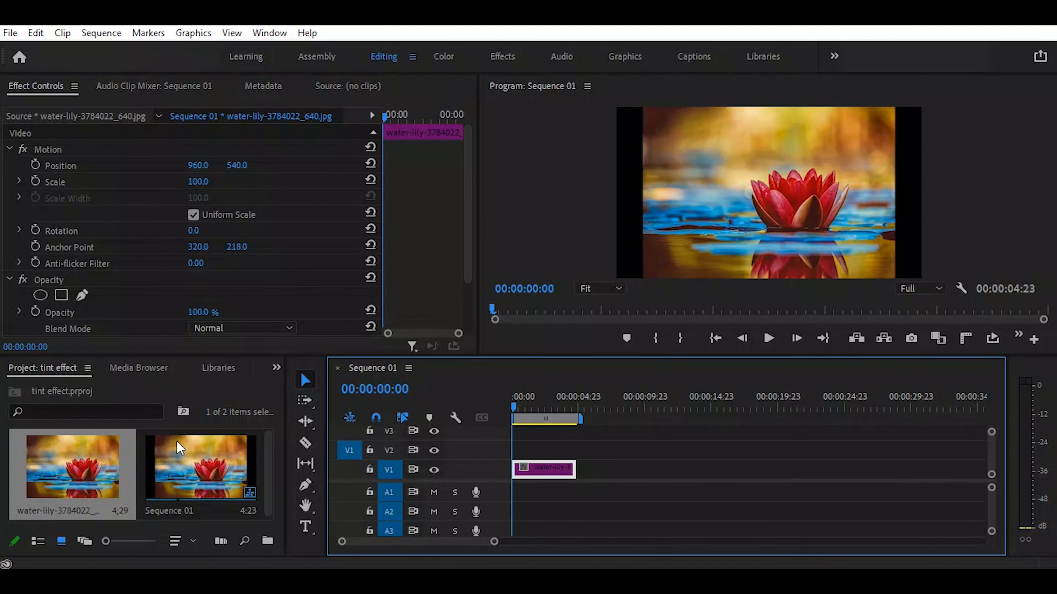
Apply the Tint effect from the Color Correction video effects to the water-lily clip and show its settings.
left_click(275, 368)
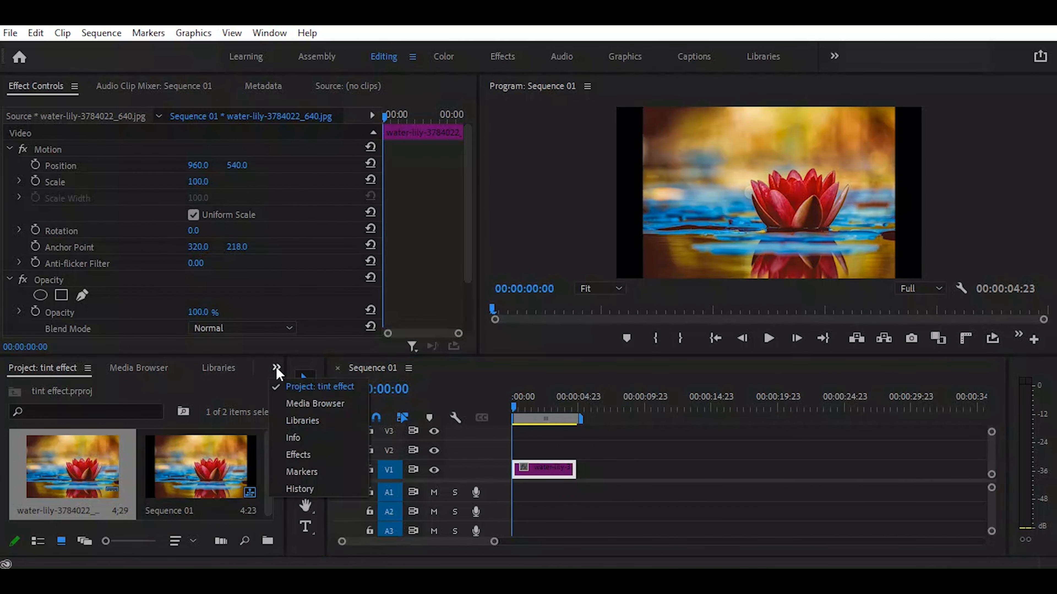
left_click(287, 454)
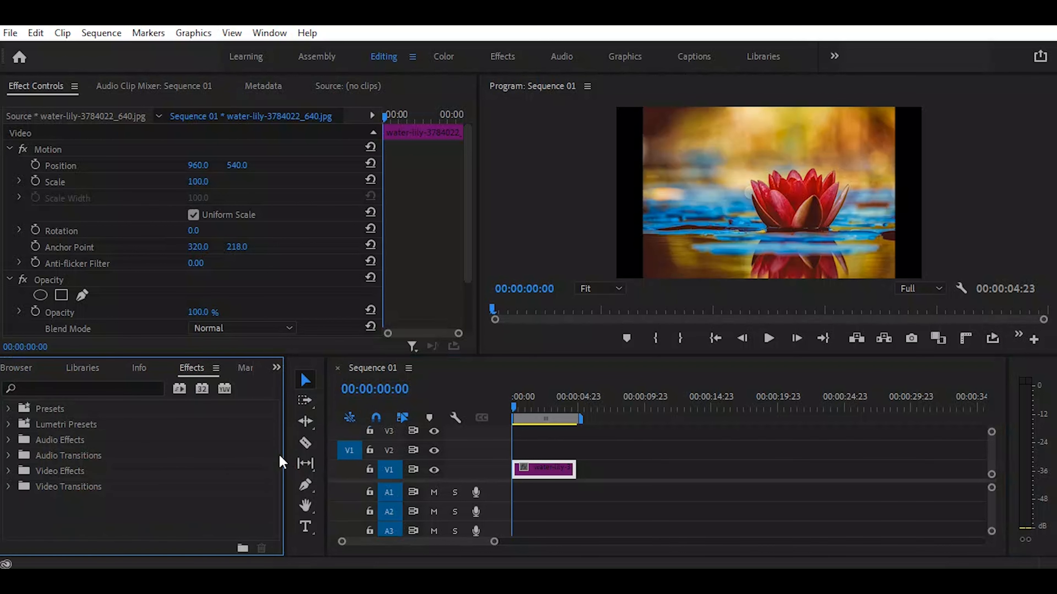
left_click(9, 472)
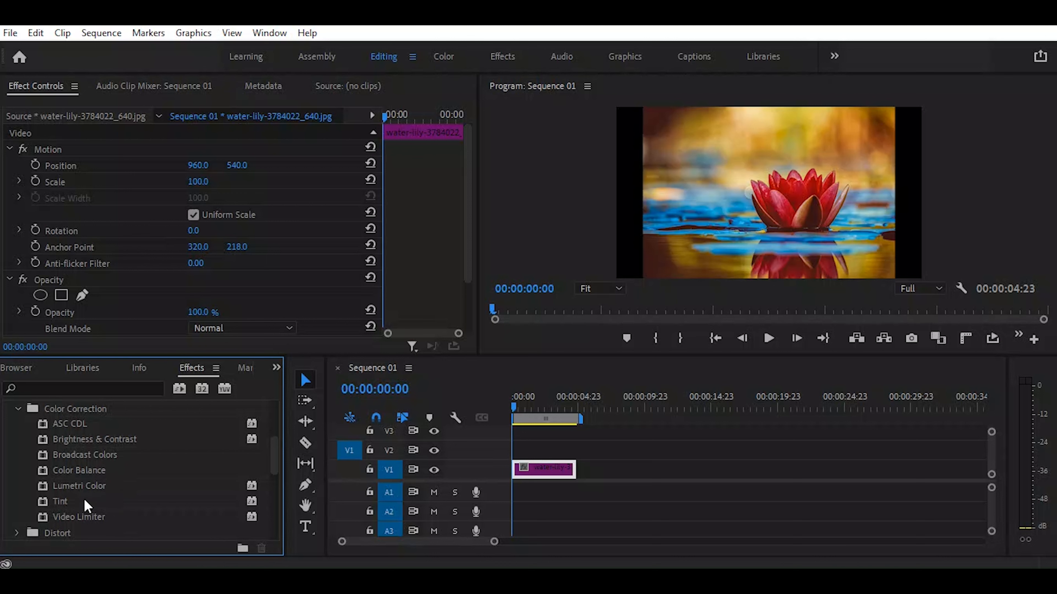
left_click(67, 503)
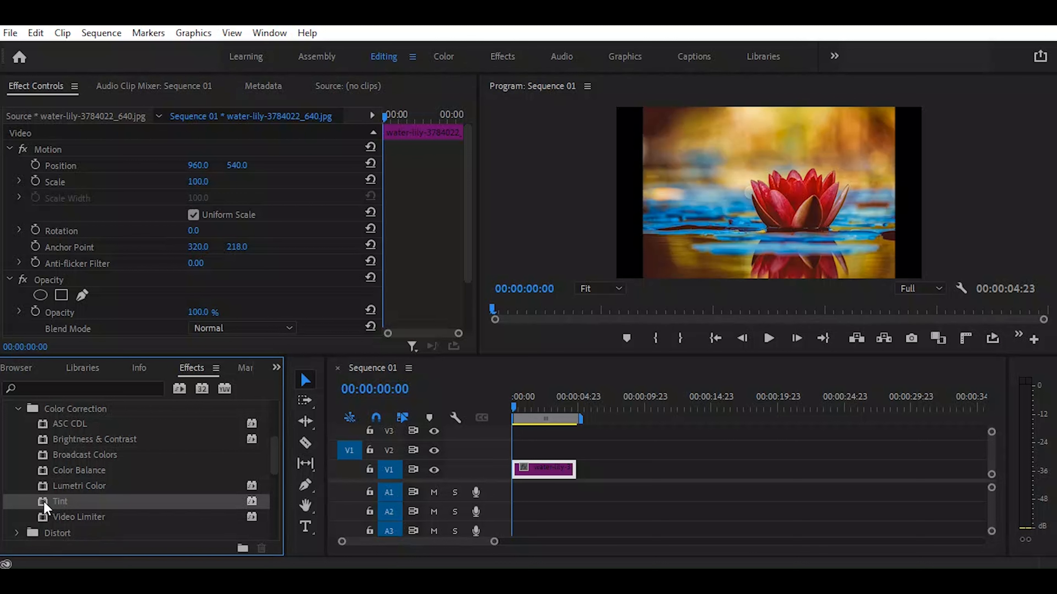
left_click_drag(45, 504, 540, 469)
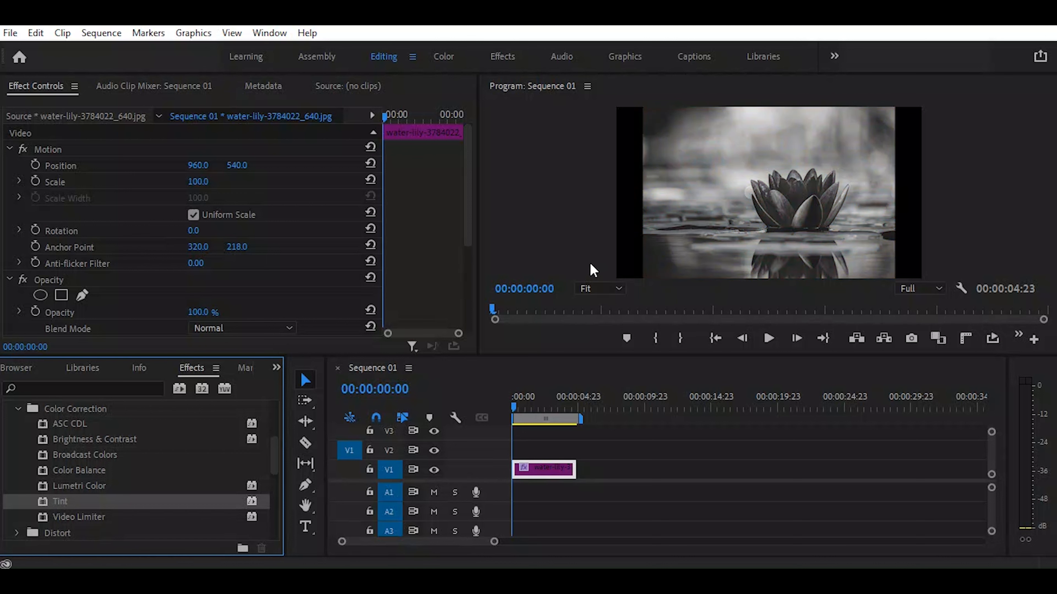
left_click_drag(469, 227, 468, 313)
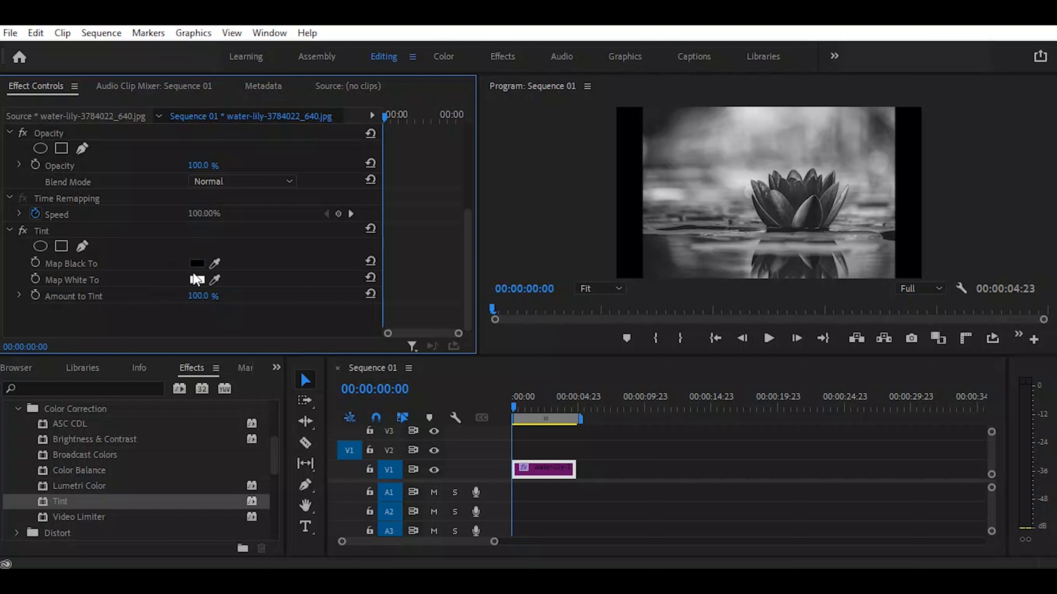
Set the Tint effect's Amount to Tint to 58%.
mouse_move(203, 296)
left_mouse_down()
mouse_move(179, 296)
mouse_move(220, 295)
mouse_move(170, 295)
mouse_move(253, 296)
mouse_move(222, 296)
left_mouse_up()
left_click(196, 265)
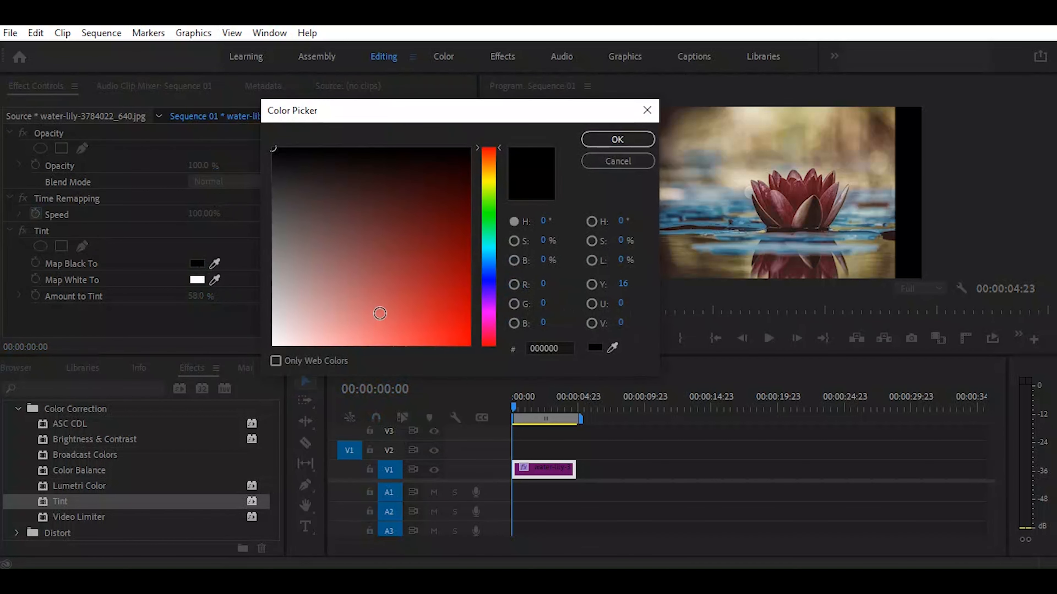
left_click(618, 161)
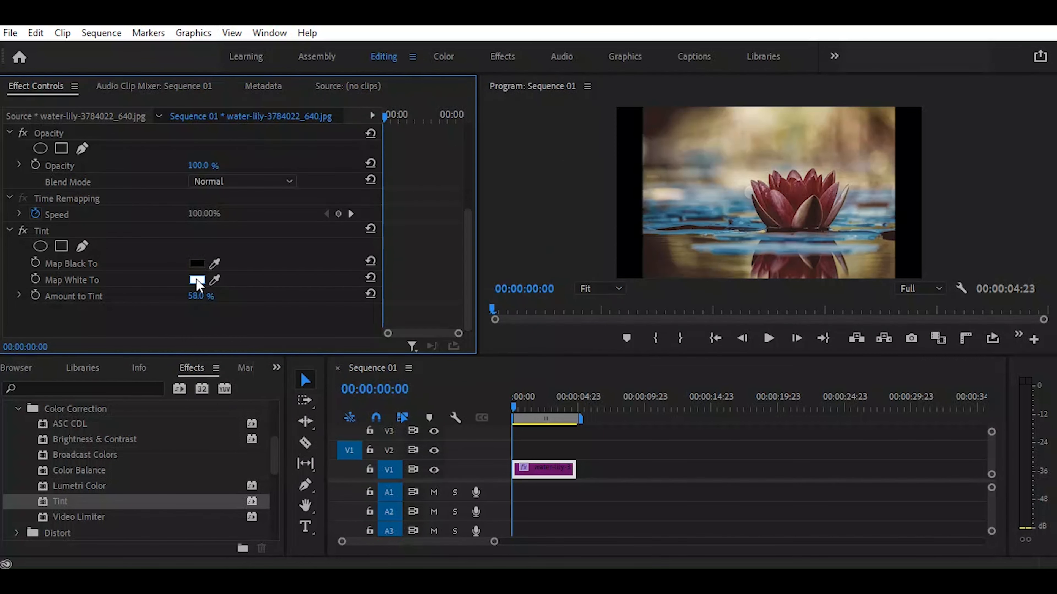
Map white to the blue 3E47B1 in the Tint effect and set Amount to Tint to 100%.
left_click(198, 284)
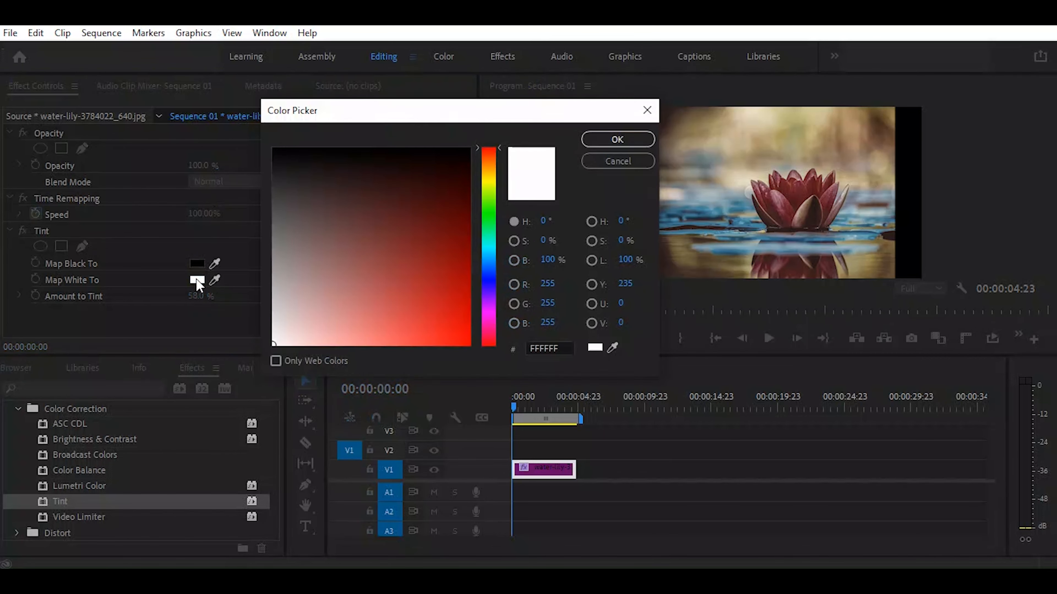
left_click(486, 212)
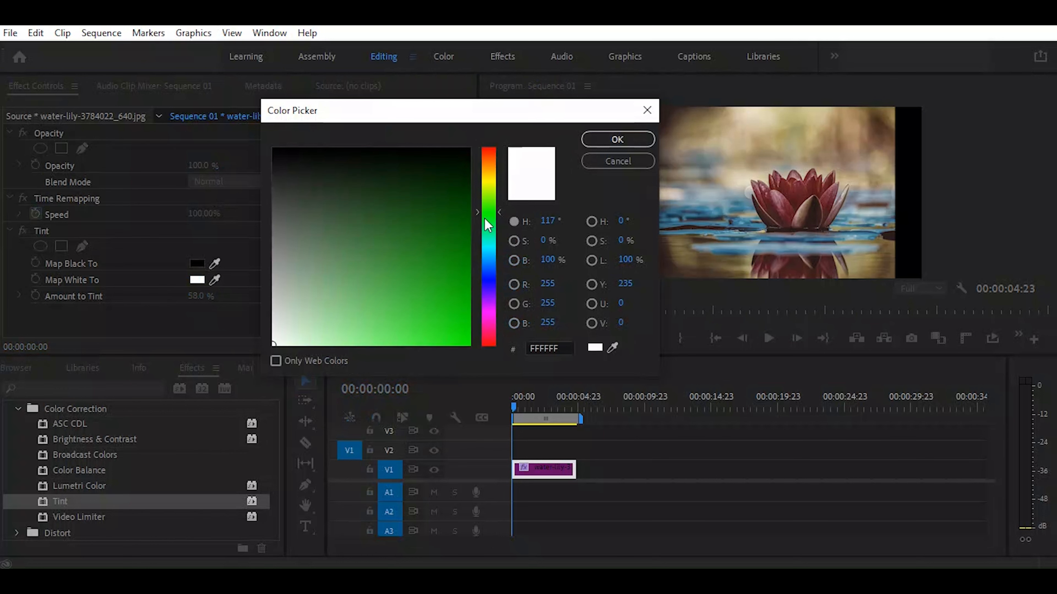
left_click(490, 278)
left_click(400, 285)
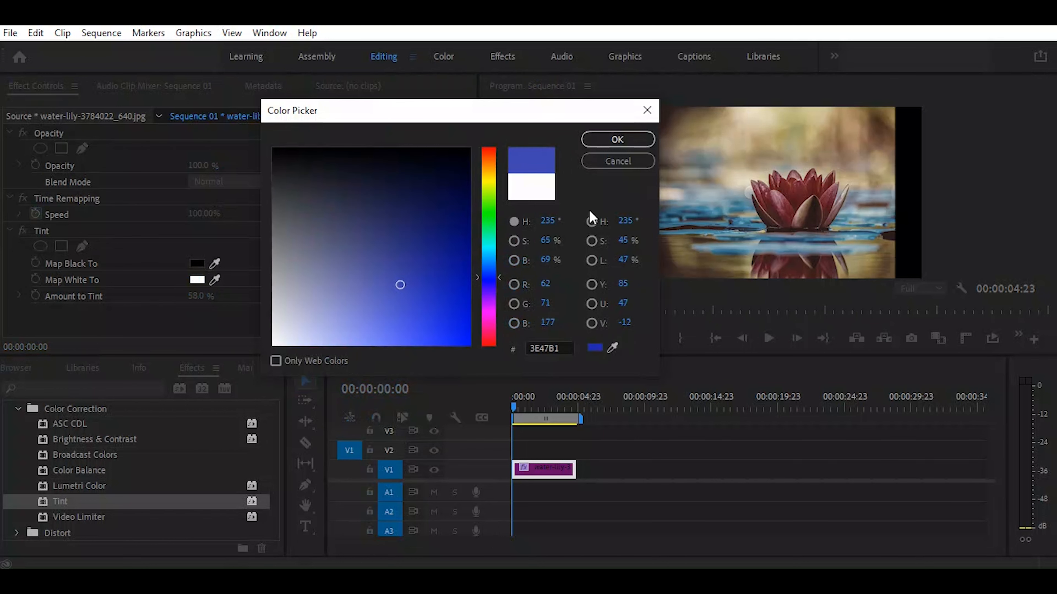
left_click(617, 139)
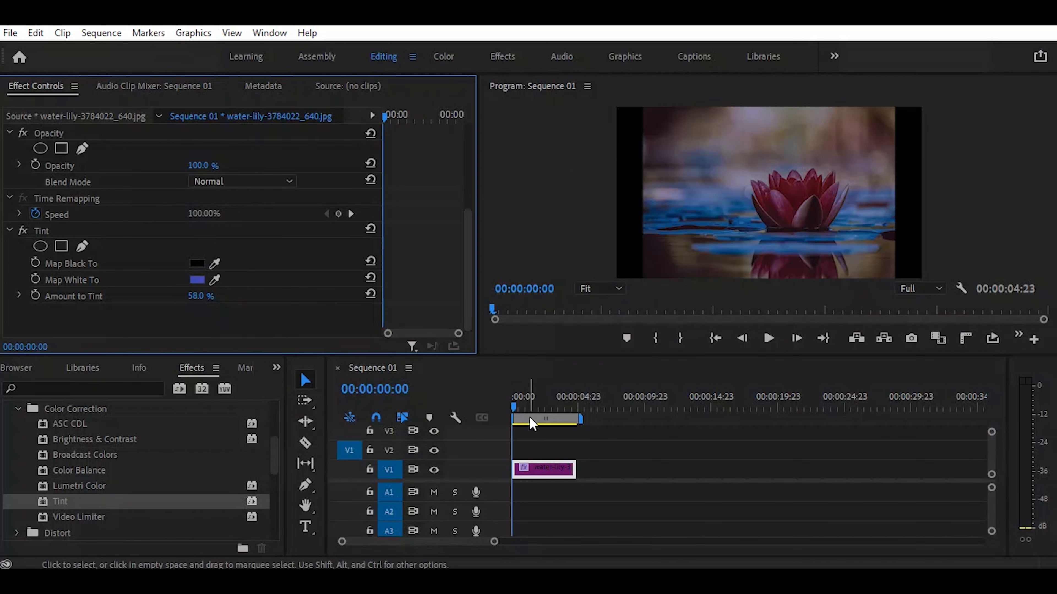
left_click_drag(201, 295, 218, 296)
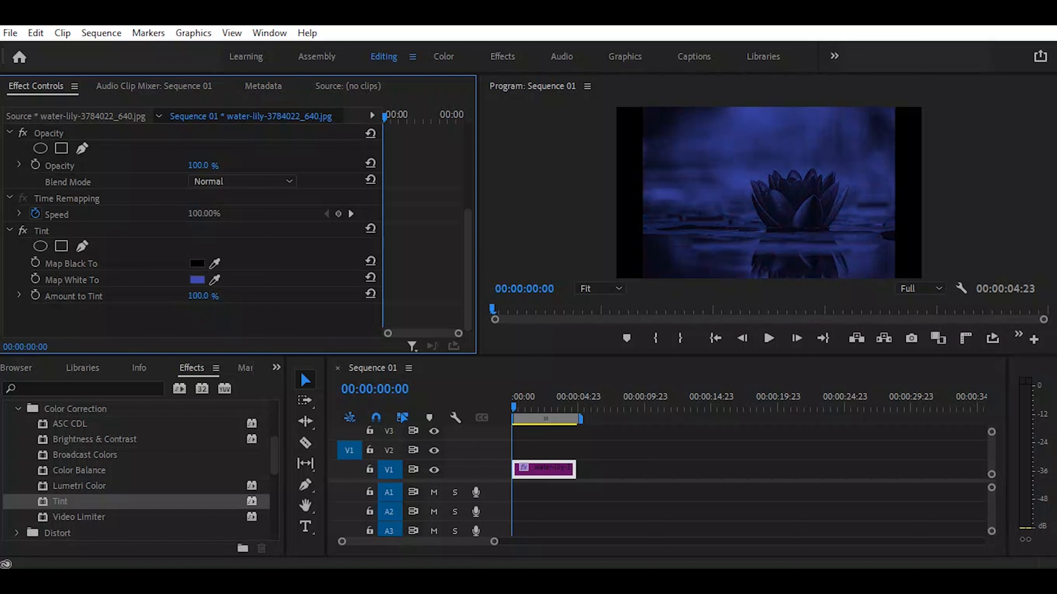
mouse_move(218, 295)
left_mouse_down()
mouse_move(187, 296)
mouse_move(218, 296)
left_mouse_up()
Map black to the green 5EAE00 in the Tint effect.
left_click(197, 263)
left_click(489, 196)
left_click(469, 282)
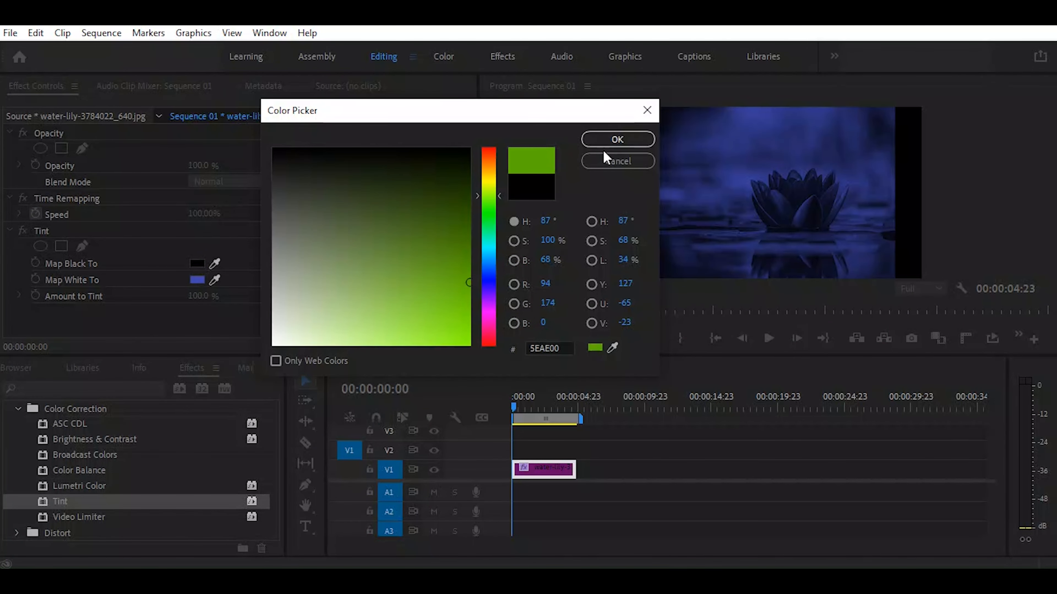
left_click(608, 140)
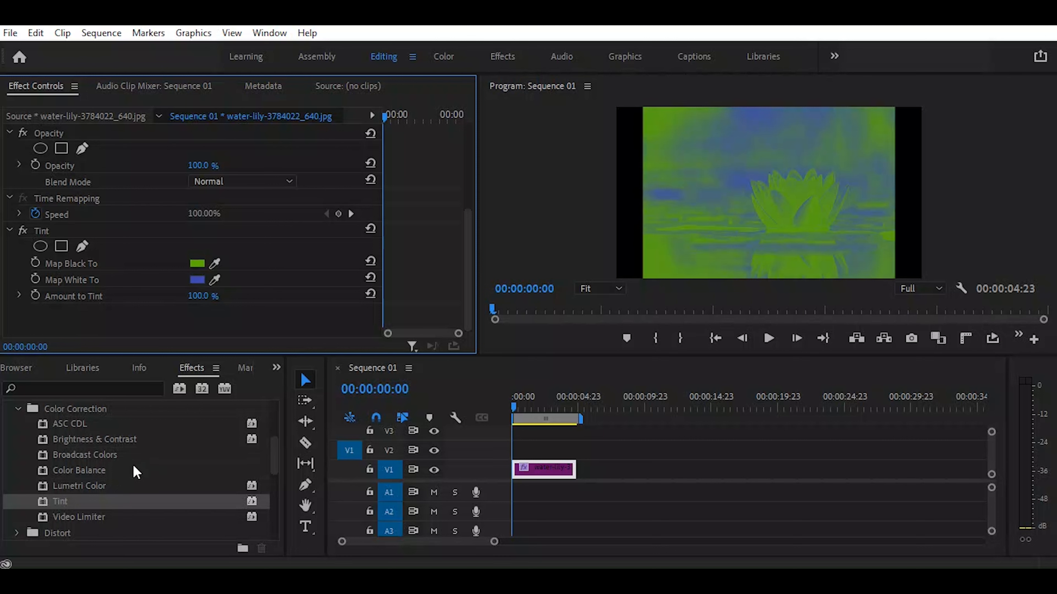
Draw a closed freeform pen mask for the Tint effect around the lily flower in the program view.
scroll(133, 465, "up", 1)
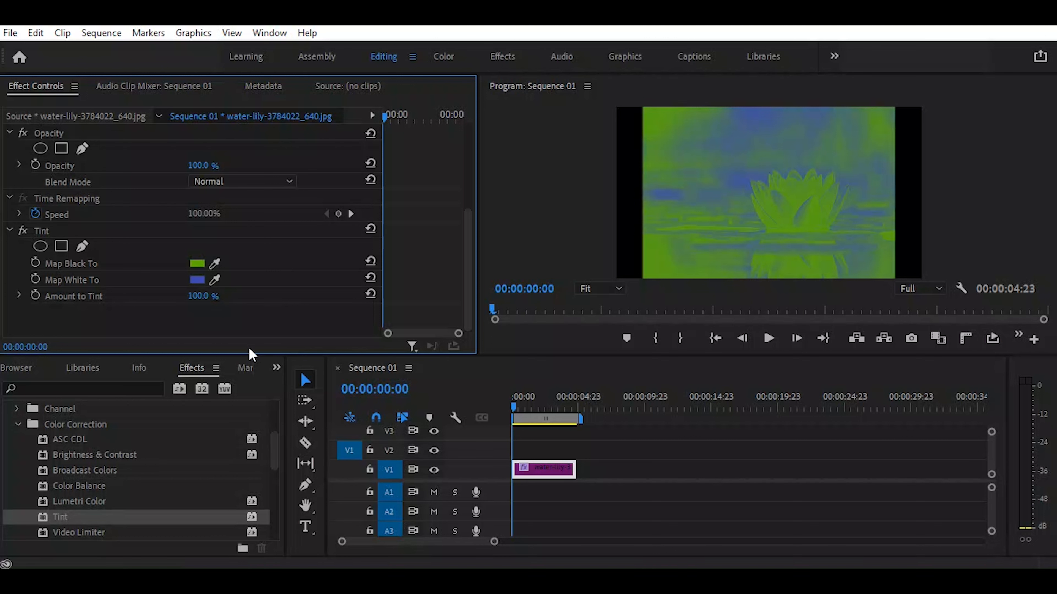
left_click(80, 251)
left_click(791, 230)
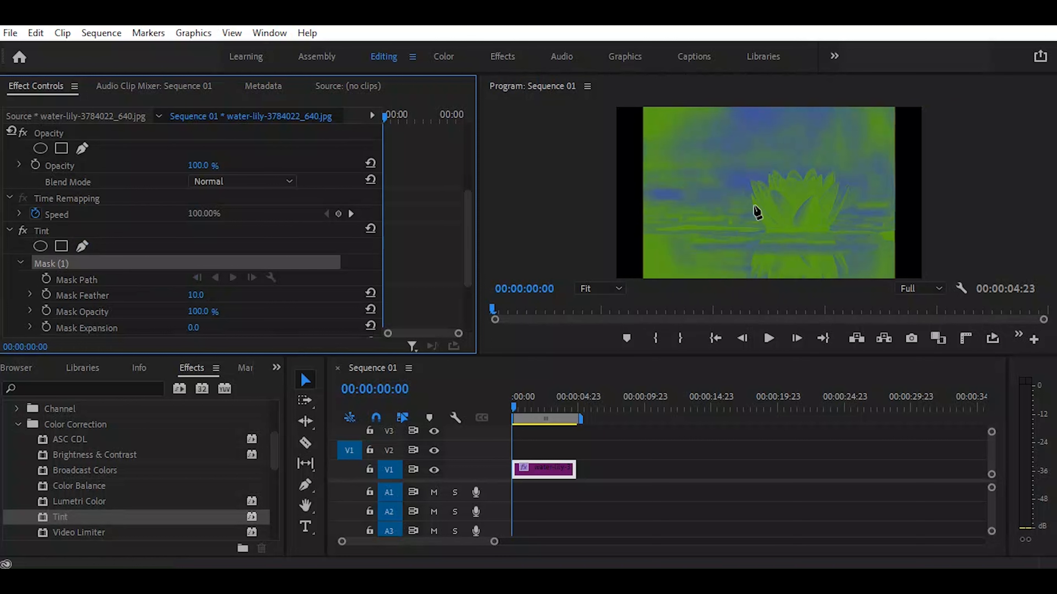
left_click(765, 185)
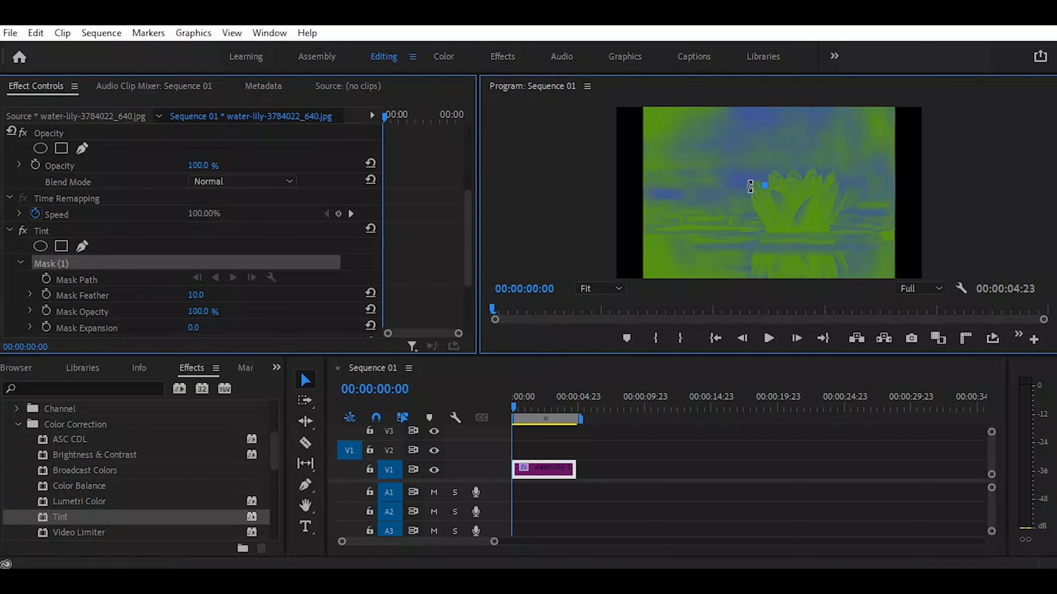
left_click(742, 179)
left_click(769, 234)
left_click(822, 239)
left_click(846, 214)
left_click(850, 179)
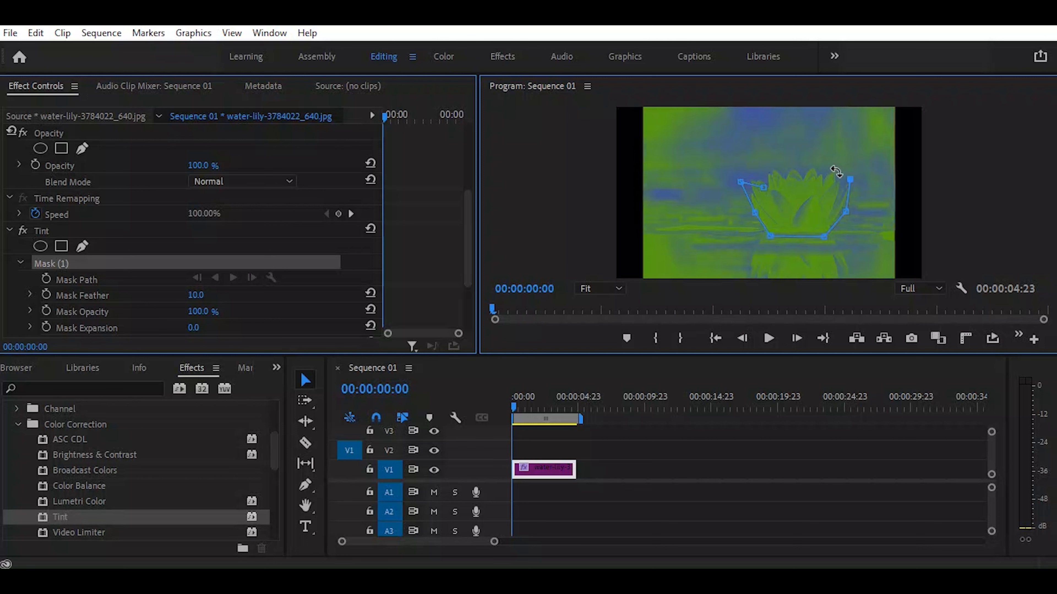
left_click(793, 164)
left_click(770, 167)
left_click(766, 189)
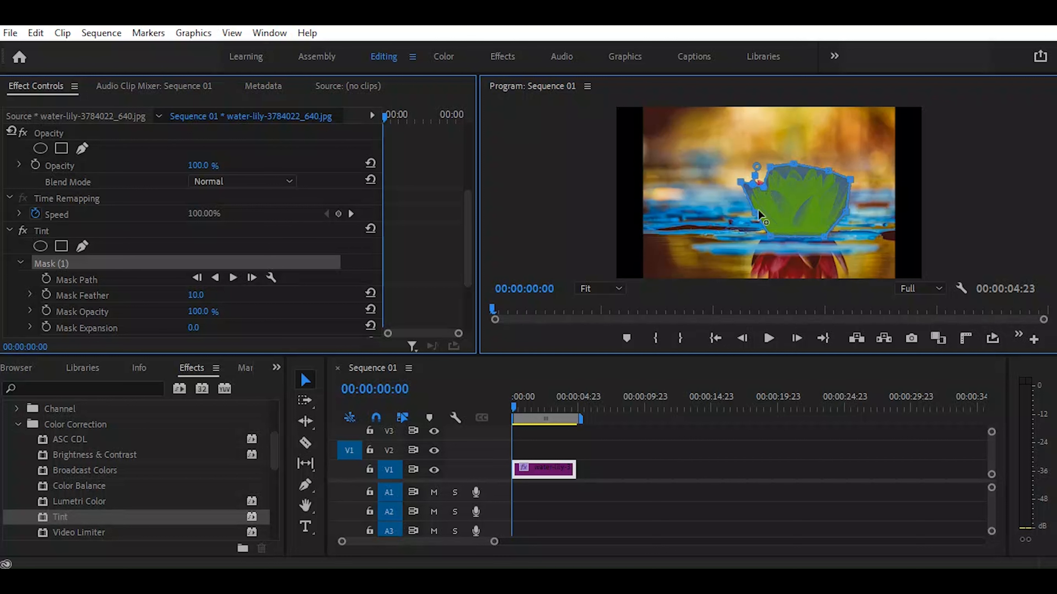